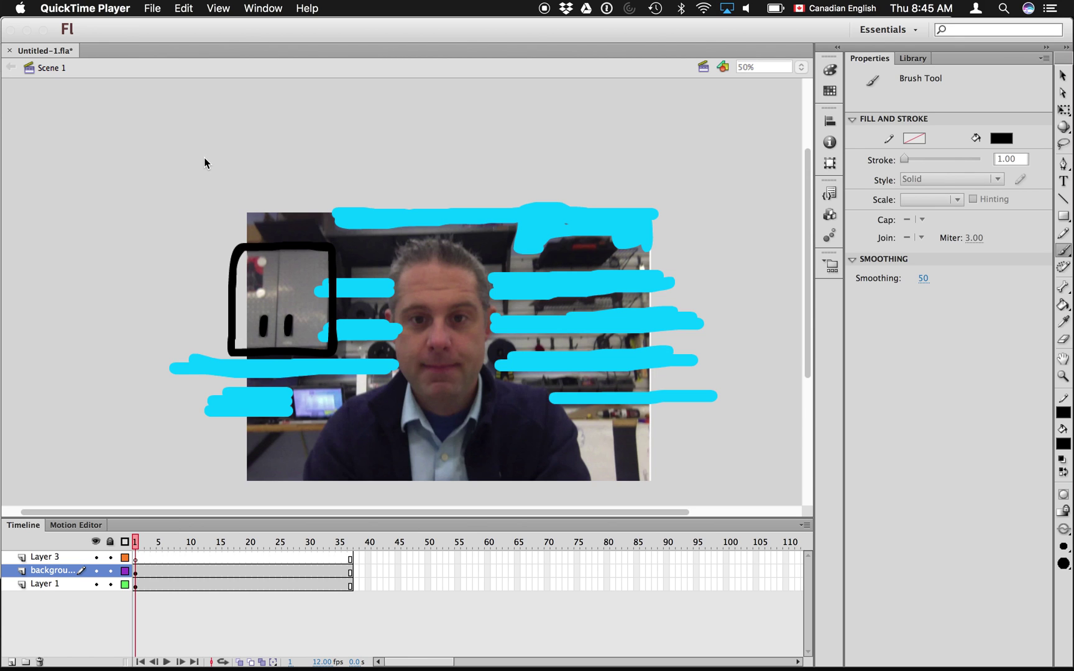
# Switch to Flash and create a new blank ActionScript 3.0 document.
pyautogui.click(146, 541)
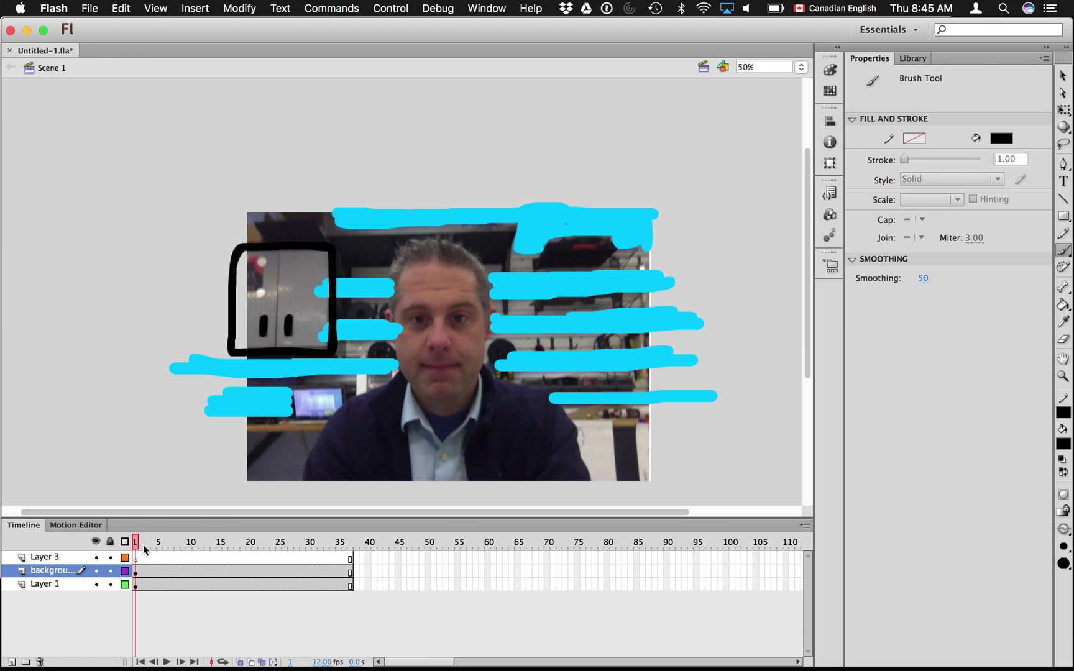
pyautogui.moveTo(143, 545)
pyautogui.mouseDown()
pyautogui.moveTo(254, 542)
pyautogui.moveTo(197, 555)
pyautogui.moveTo(137, 547)
pyautogui.moveTo(170, 557)
pyautogui.moveTo(224, 552)
pyautogui.moveTo(135, 549)
pyautogui.mouseUp()
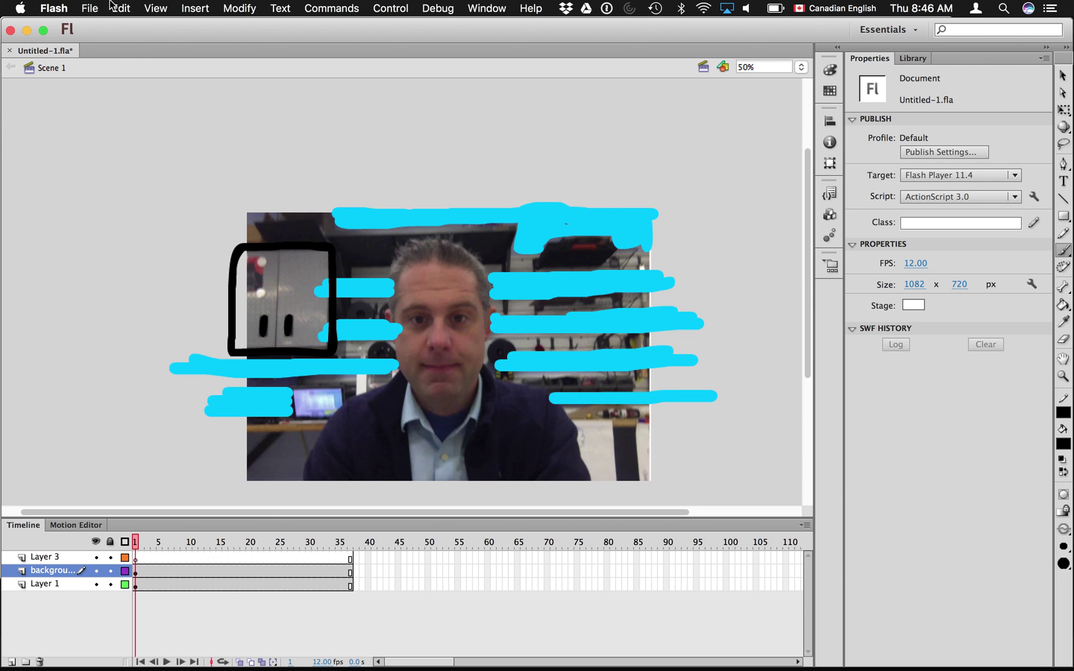
pyautogui.click(90, 8)
pyautogui.click(99, 23)
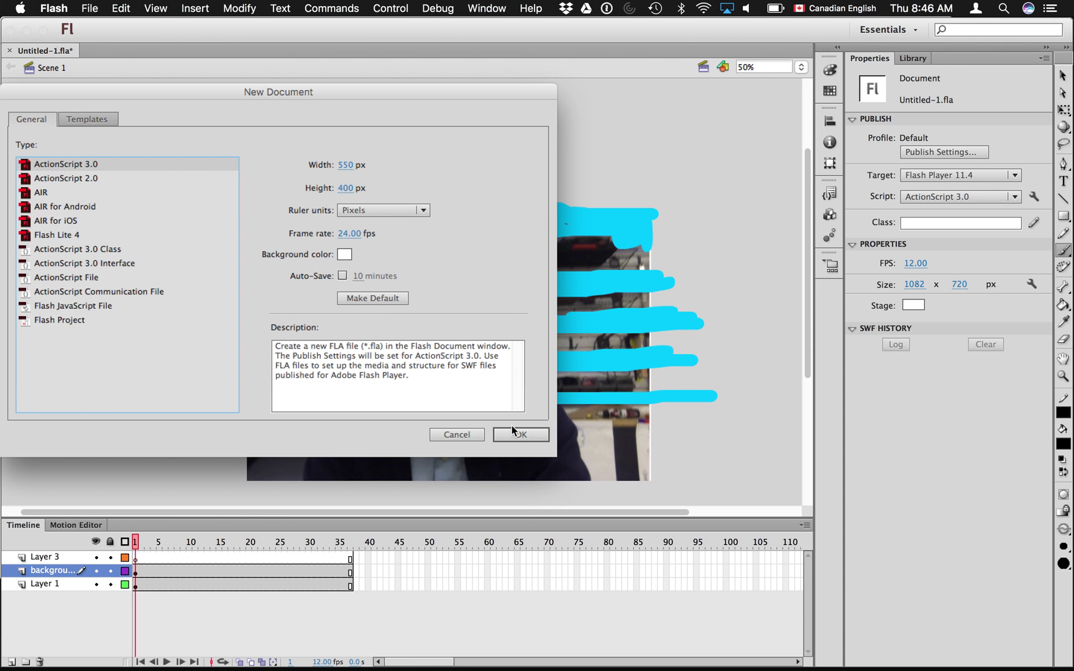
pyautogui.click(520, 434)
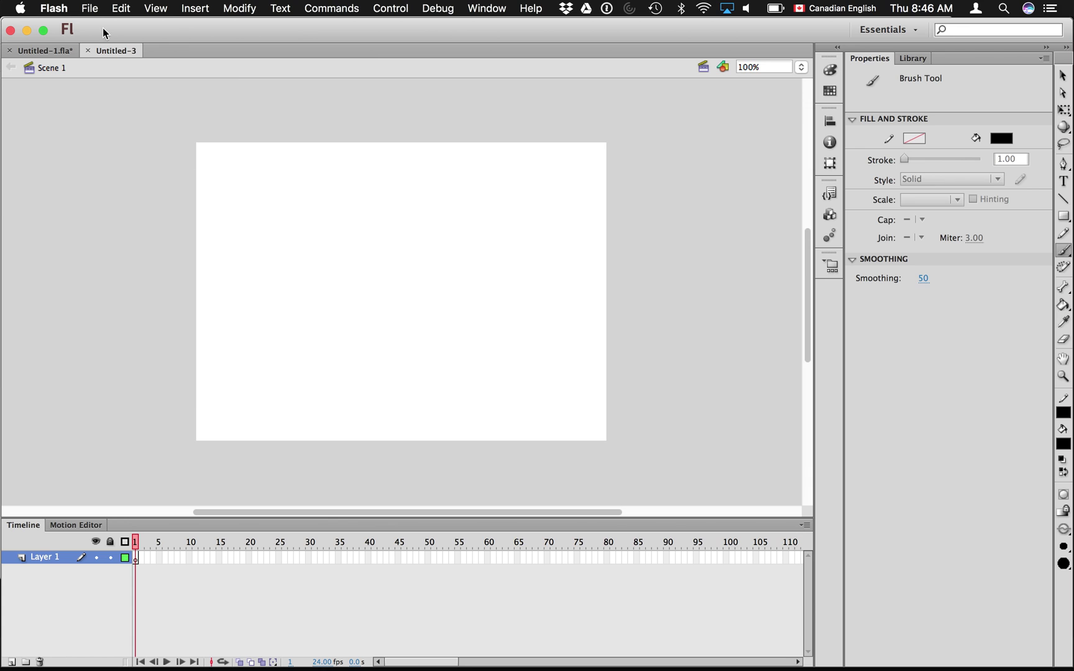
# Start importing a video into the new document from the File > Import menu.
pyautogui.click(85, 7)
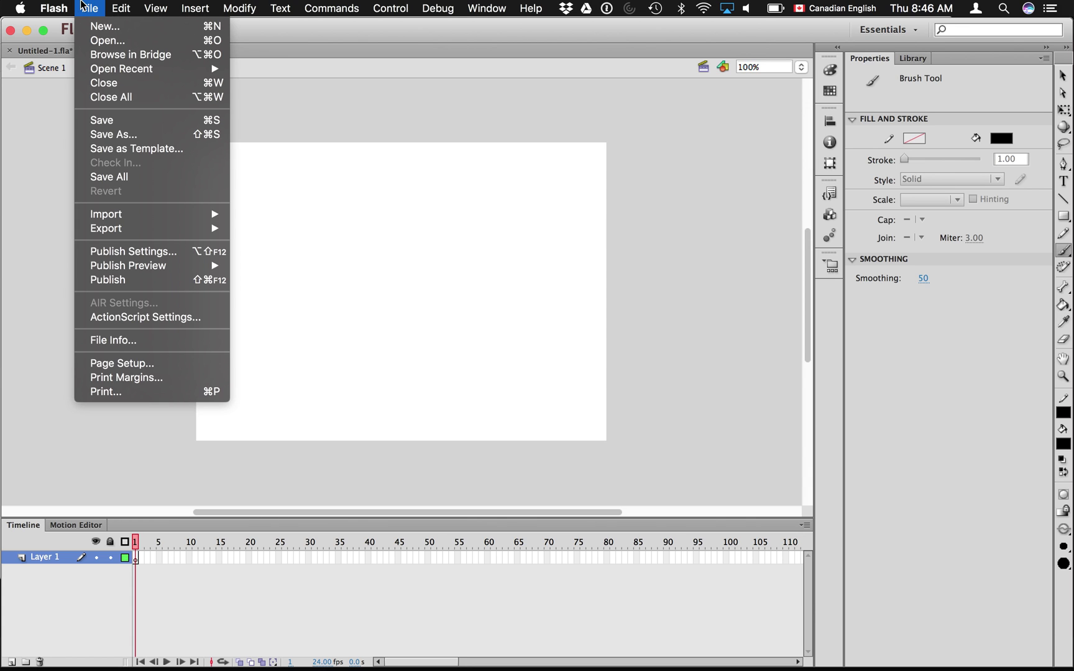
pyautogui.moveTo(131, 220)
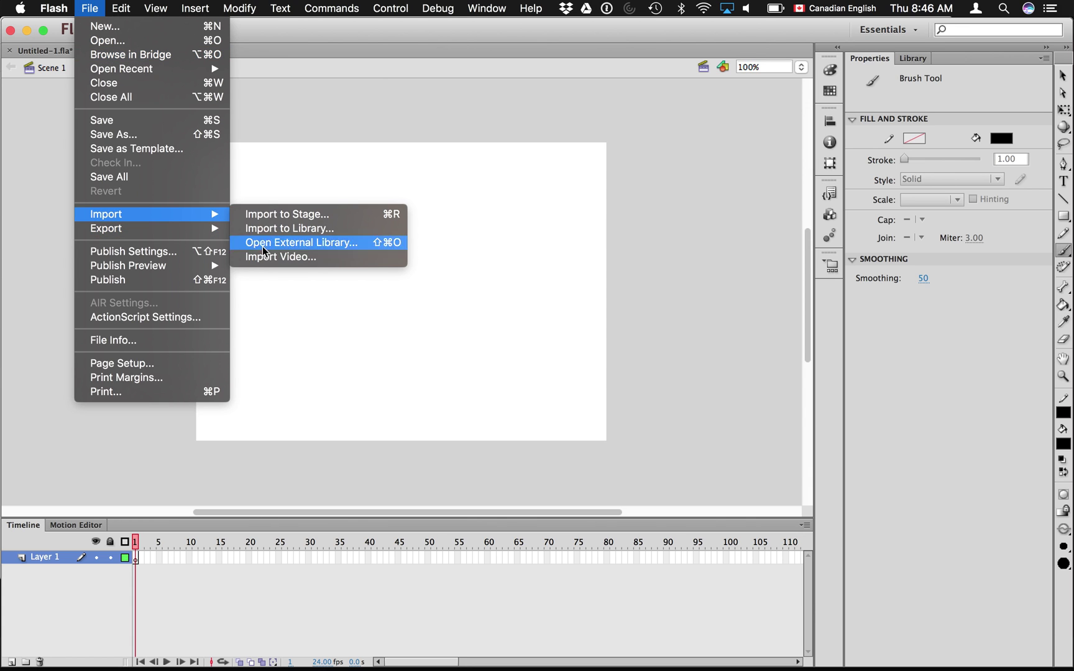
pyautogui.click(293, 261)
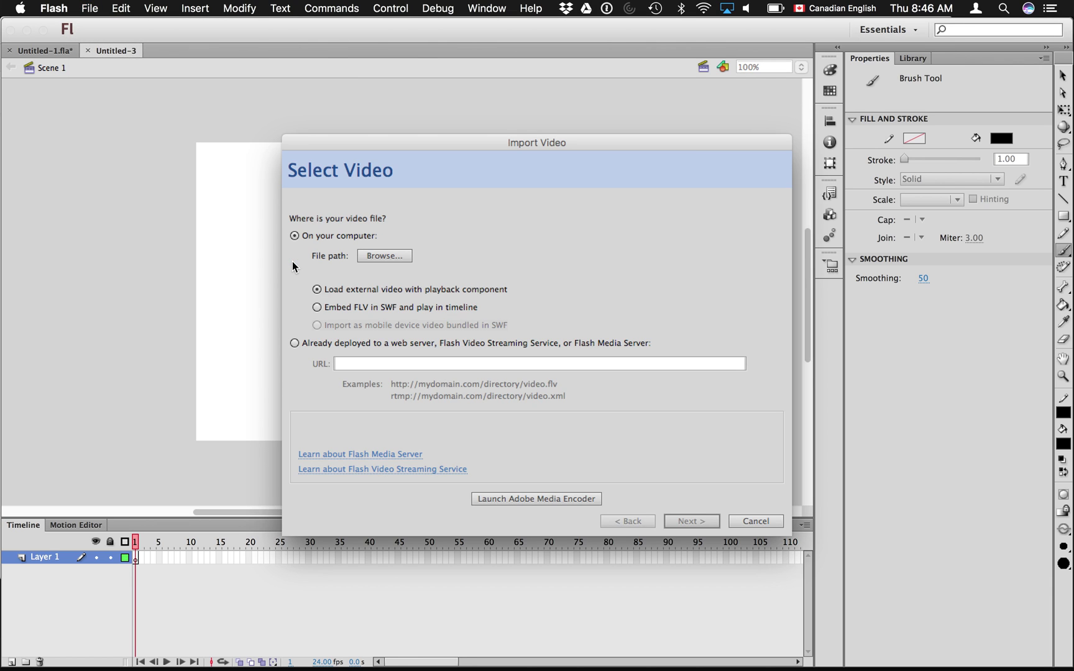
# Choose the Desktop file 'Movie on 2017-11-30 at 8.07 AM.mov' as the video to import.
pyautogui.click(378, 257)
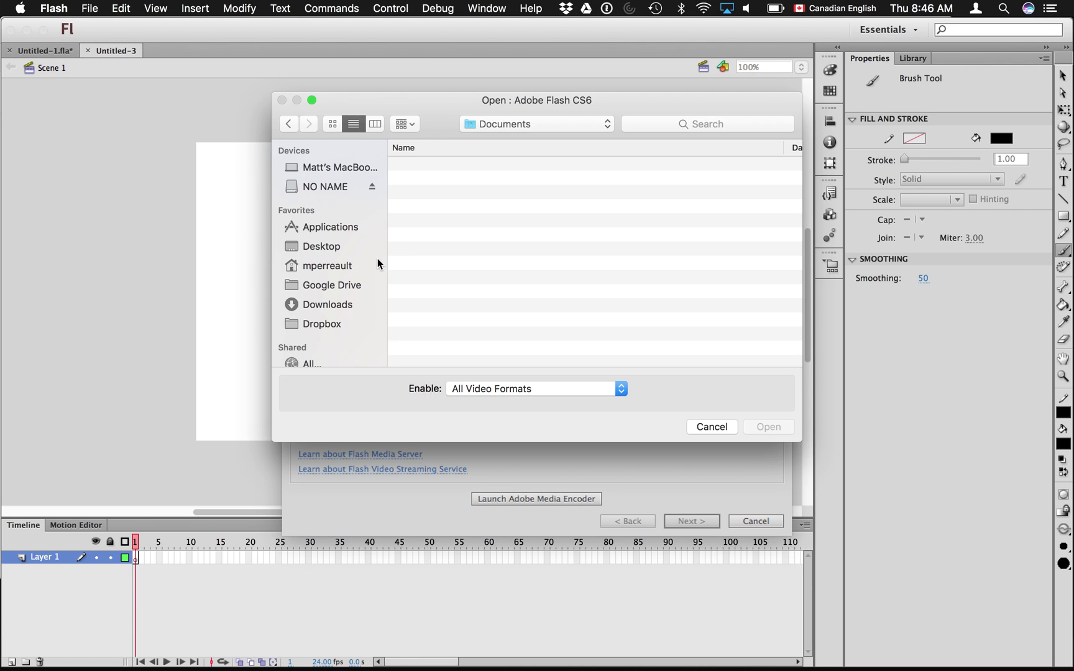
pyautogui.click(339, 246)
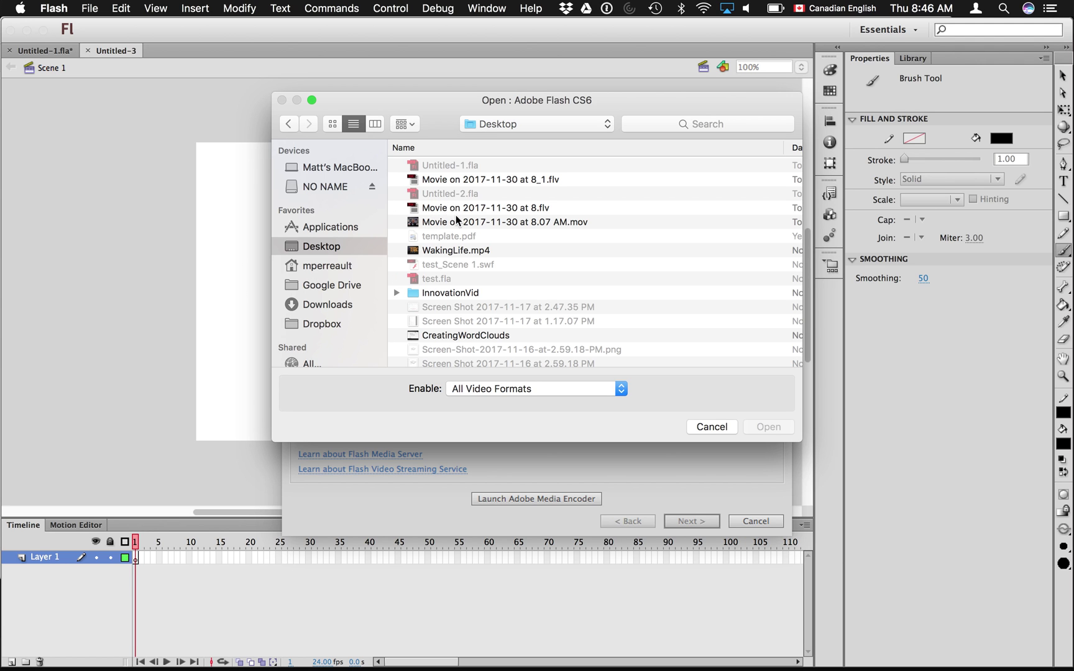
pyautogui.click(438, 221)
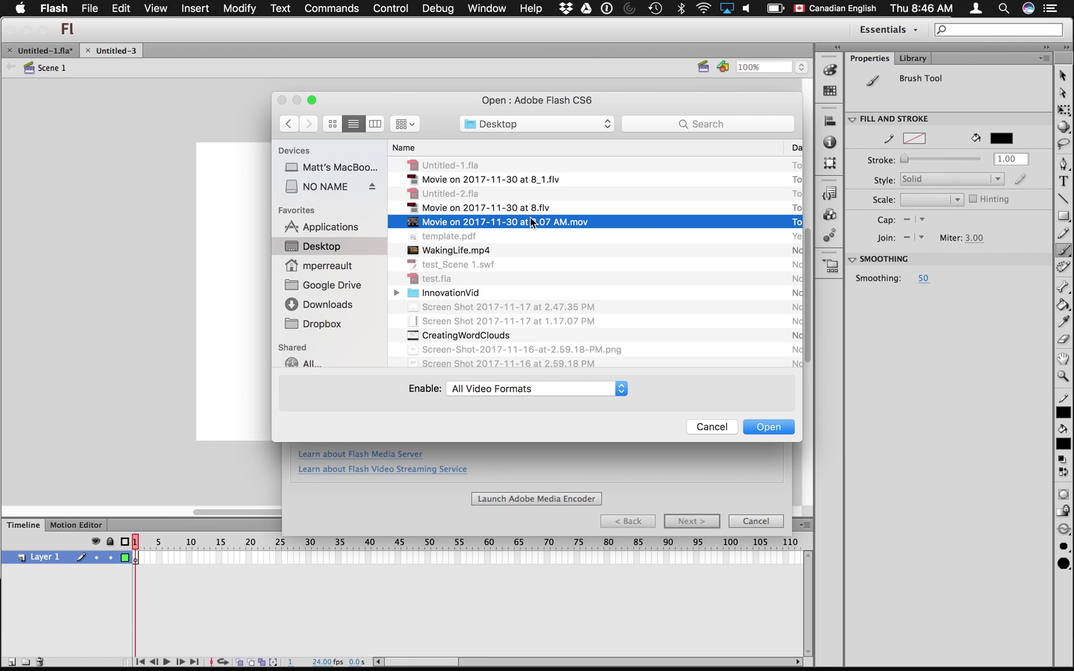
pyautogui.click(770, 427)
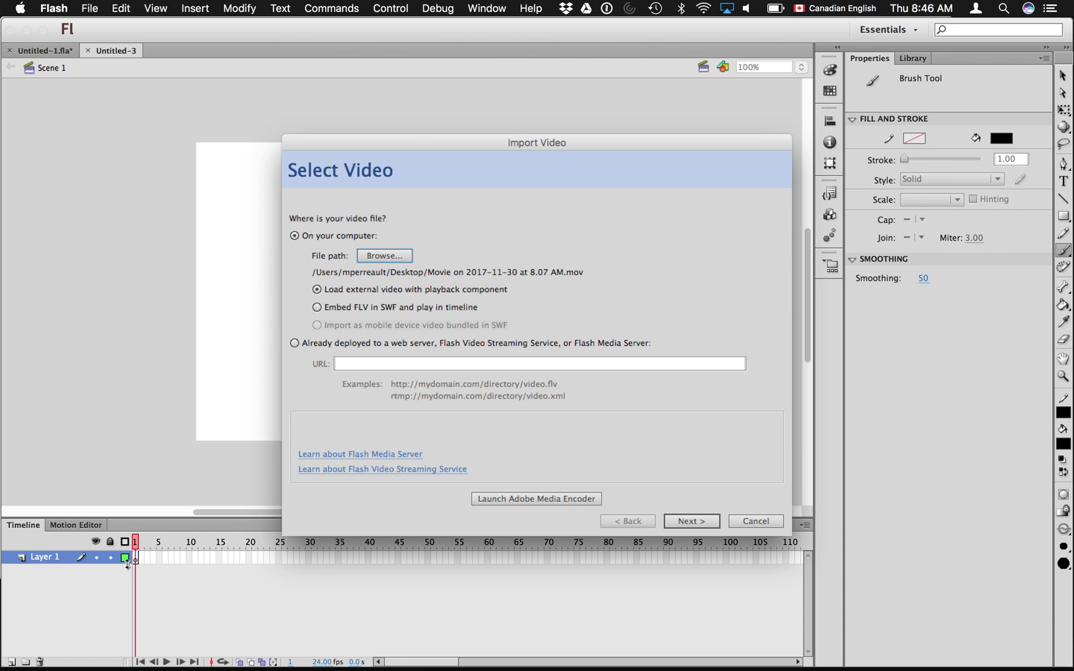
# Choose 'Embed FLV in SWF and play in timeline' and launch Adobe Media Encoder for the incompatible .mov.
pyautogui.click(317, 308)
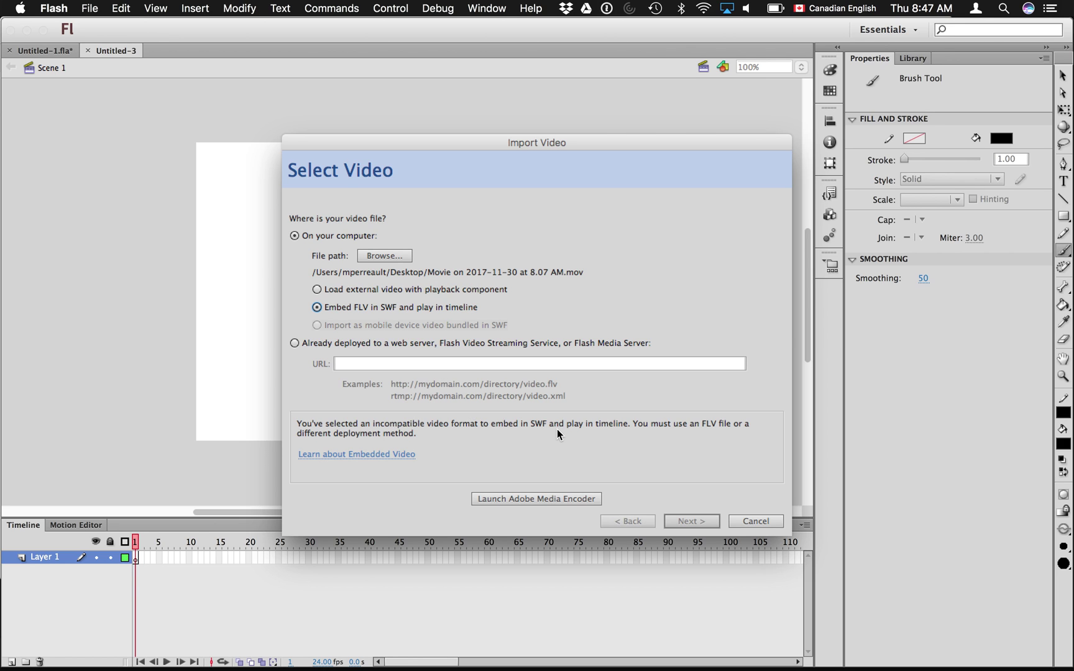
pyautogui.click(526, 499)
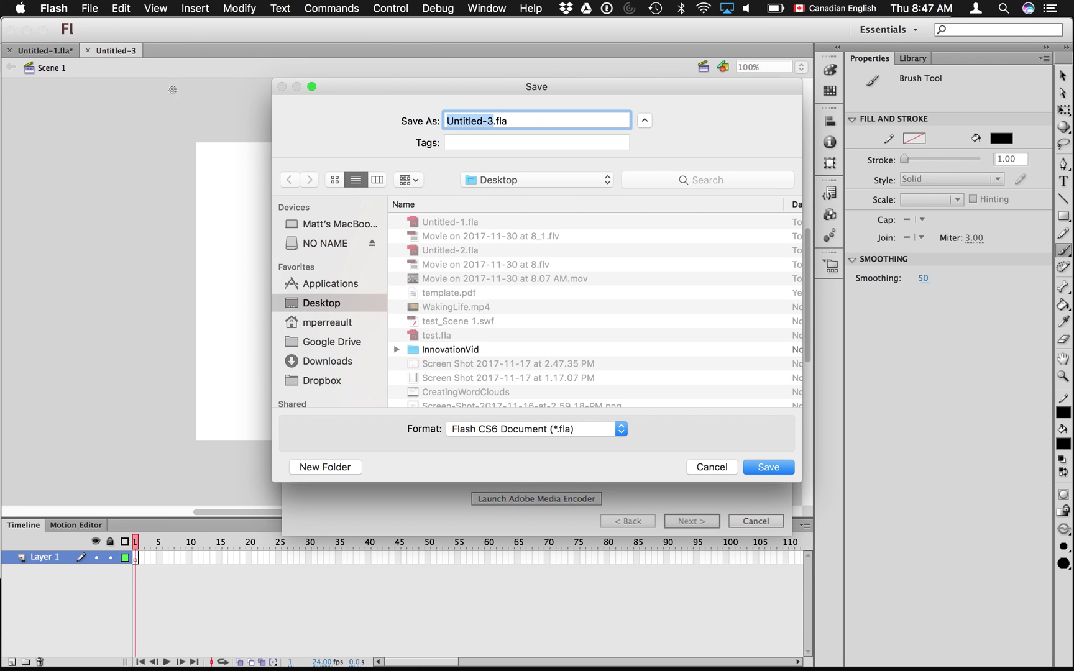
# Save the document as Untitled-3.fla on the Desktop.
pyautogui.click(779, 470)
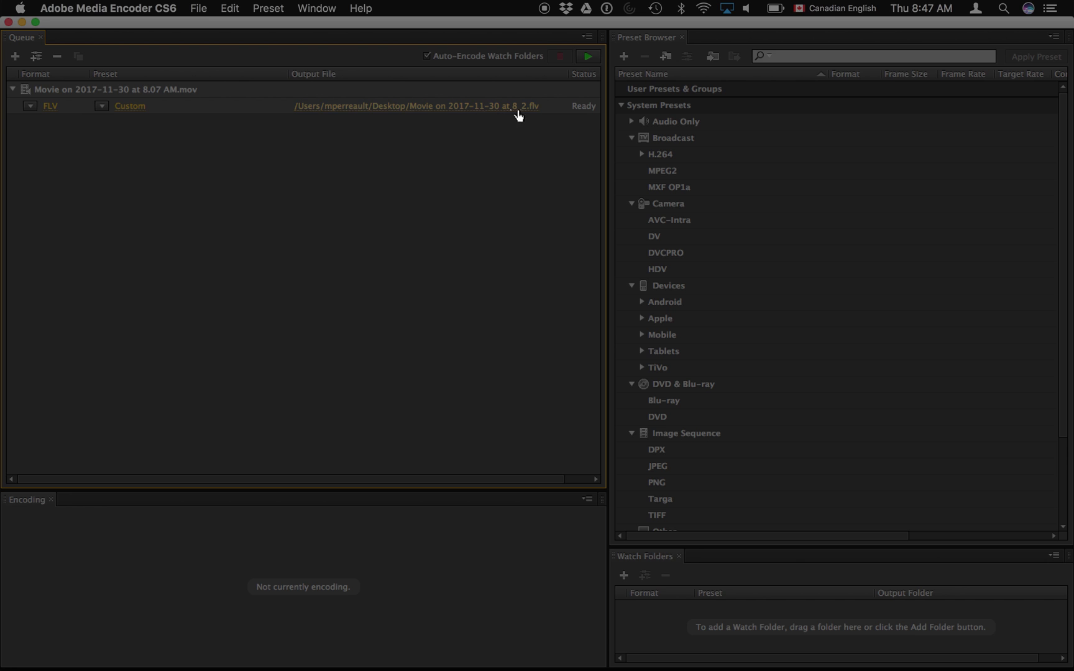
# Run the Media Encoder queue to encode the .mov into 'Movie on 2017-11-30 at 8_2.flv'.
pyautogui.click(583, 56)
# Back in Flash, select the converted Desktop file 'Movie on 2017-11-30 at 8_2.flv' for import.
pyautogui.press('super+Tab')
pyautogui.press('Return')
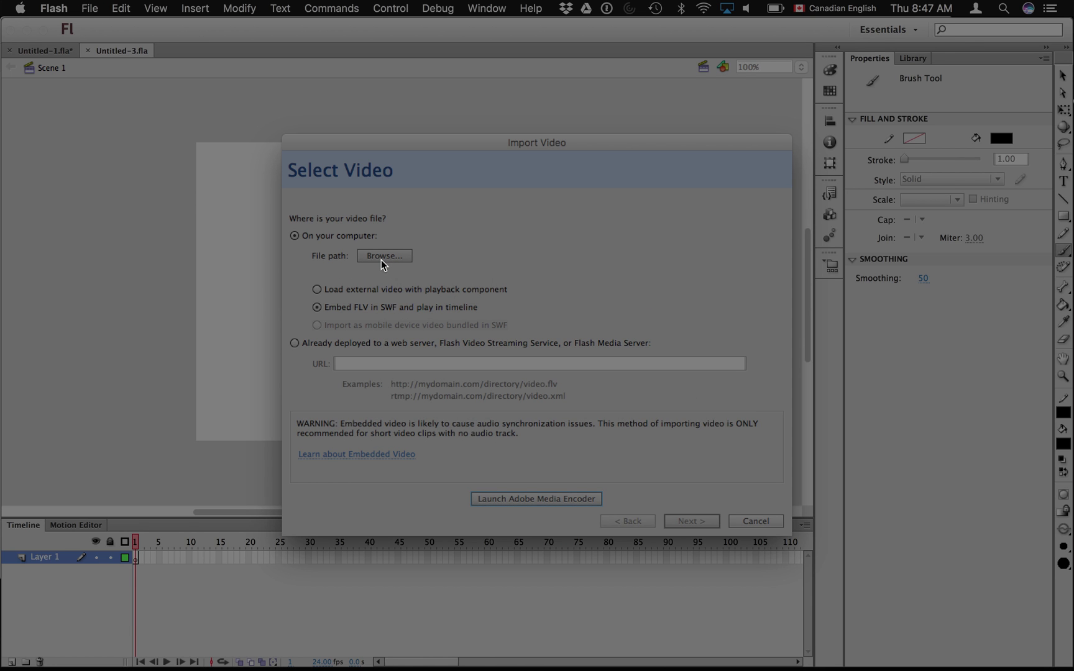
pyautogui.click(382, 260)
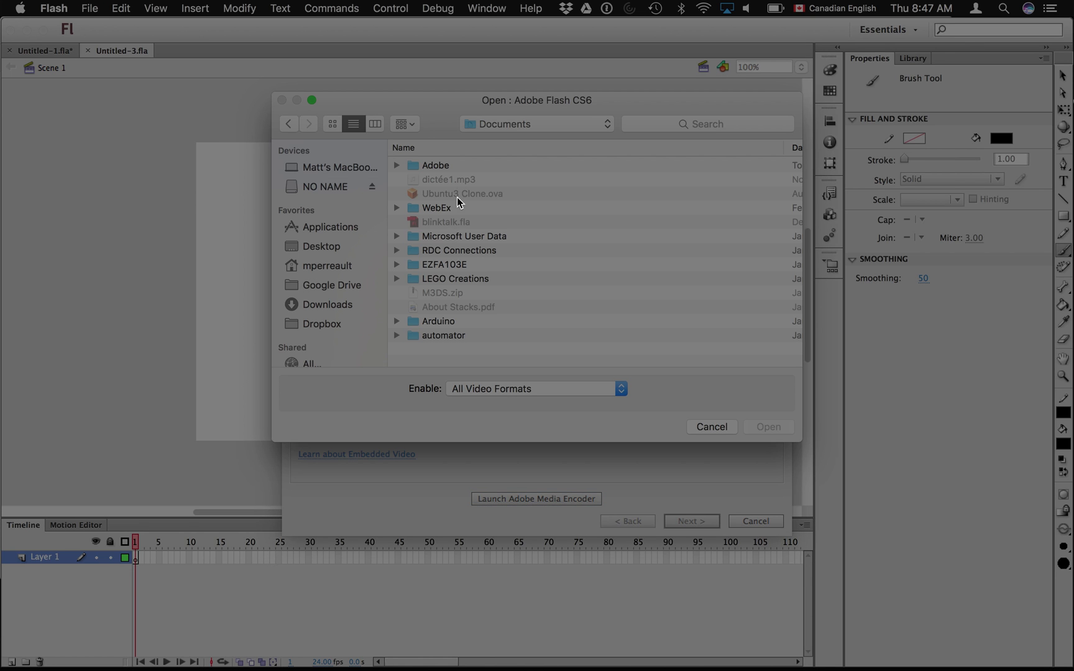
pyautogui.click(334, 248)
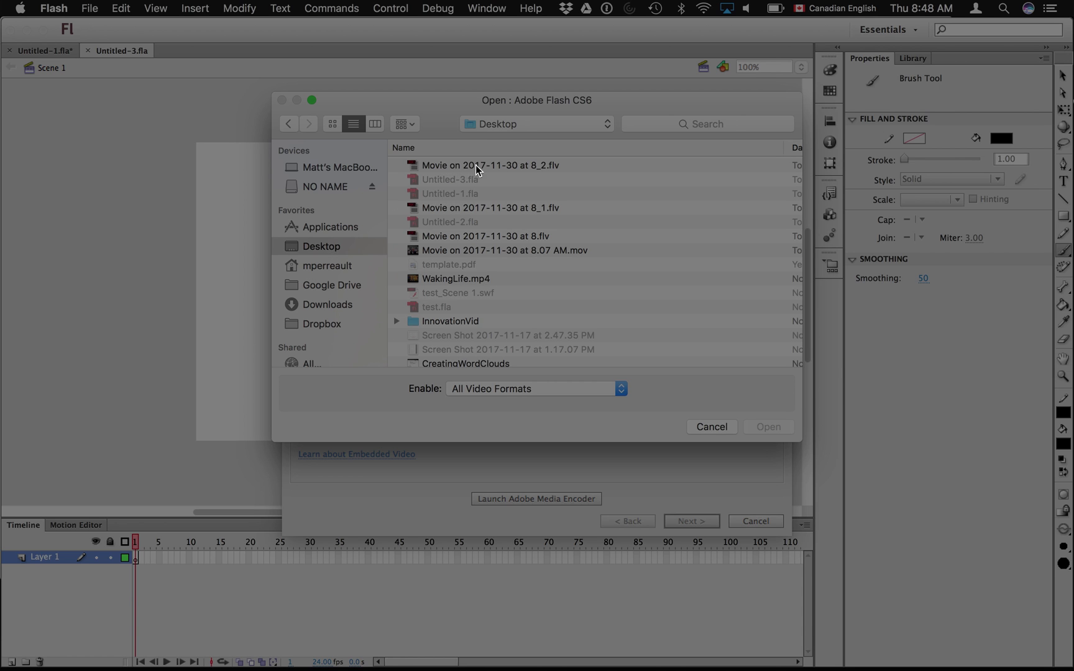
pyautogui.click(487, 166)
pyautogui.click(768, 428)
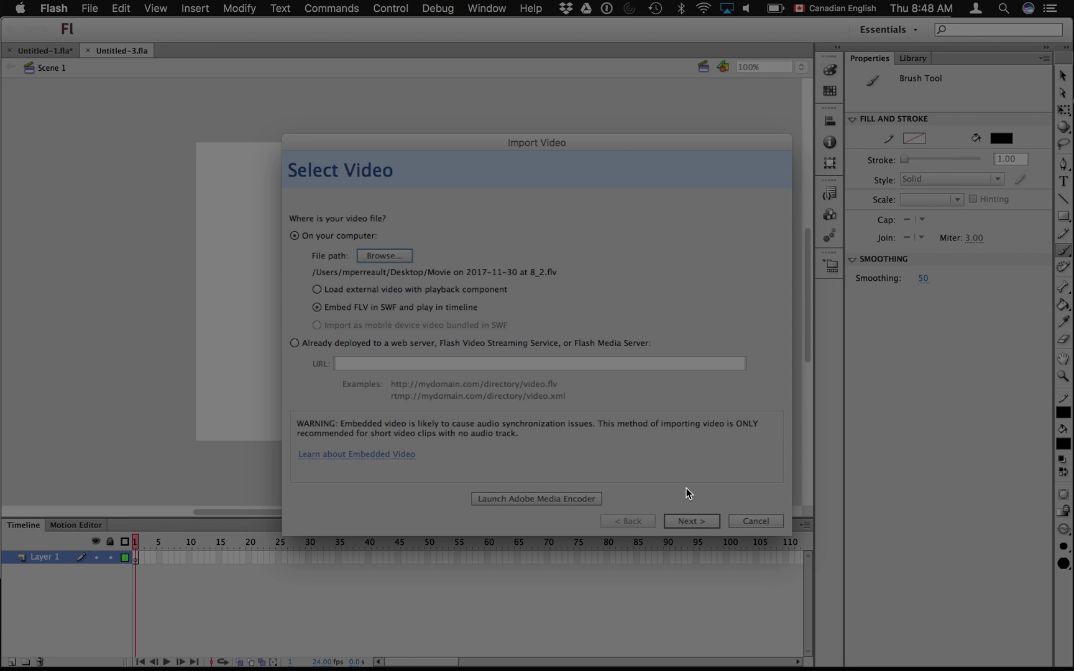
# Accept the embedding options and summary to place the FLV on the timeline.
pyautogui.click(691, 521)
pyautogui.click(690, 521)
pyautogui.click(691, 522)
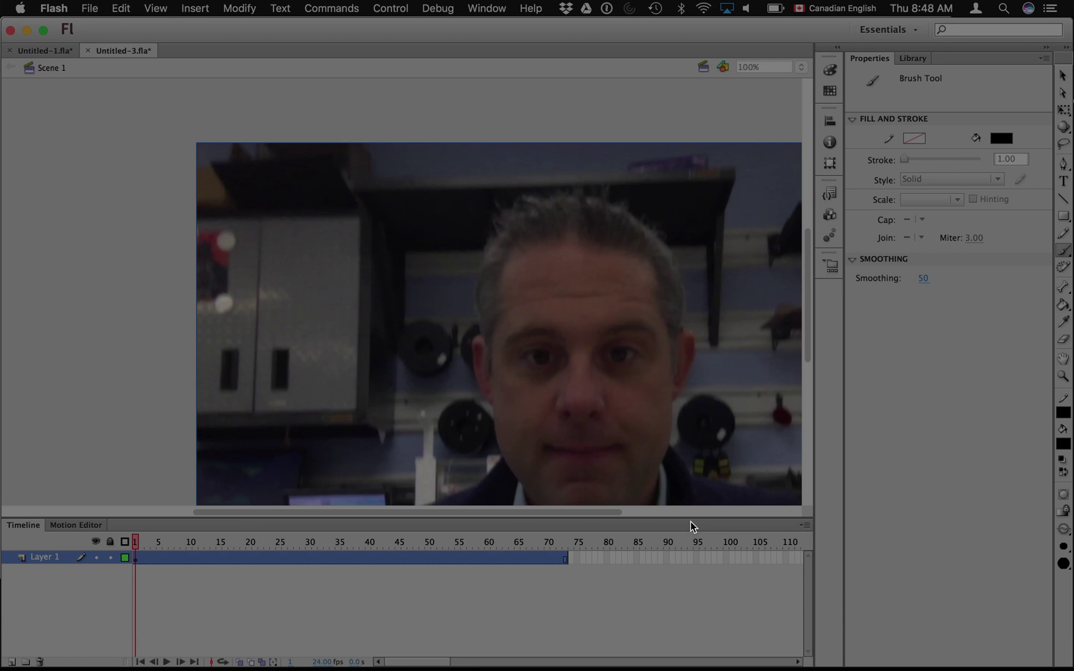
# Drag the embedded video with the Selection tool until it sits at X 99, Y 74.
pyautogui.scroll(-3, 420, 337)
pyautogui.hscroll(5, 420, 338)
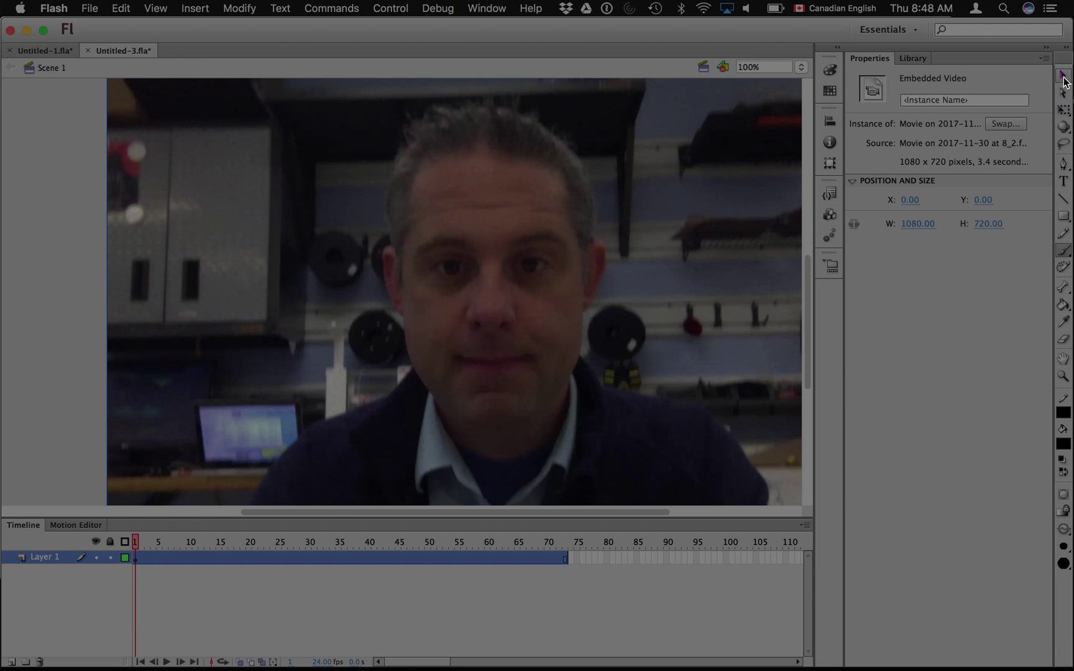
pyautogui.click(1063, 75)
pyautogui.moveTo(399, 158); pyautogui.dragTo(535, 234)
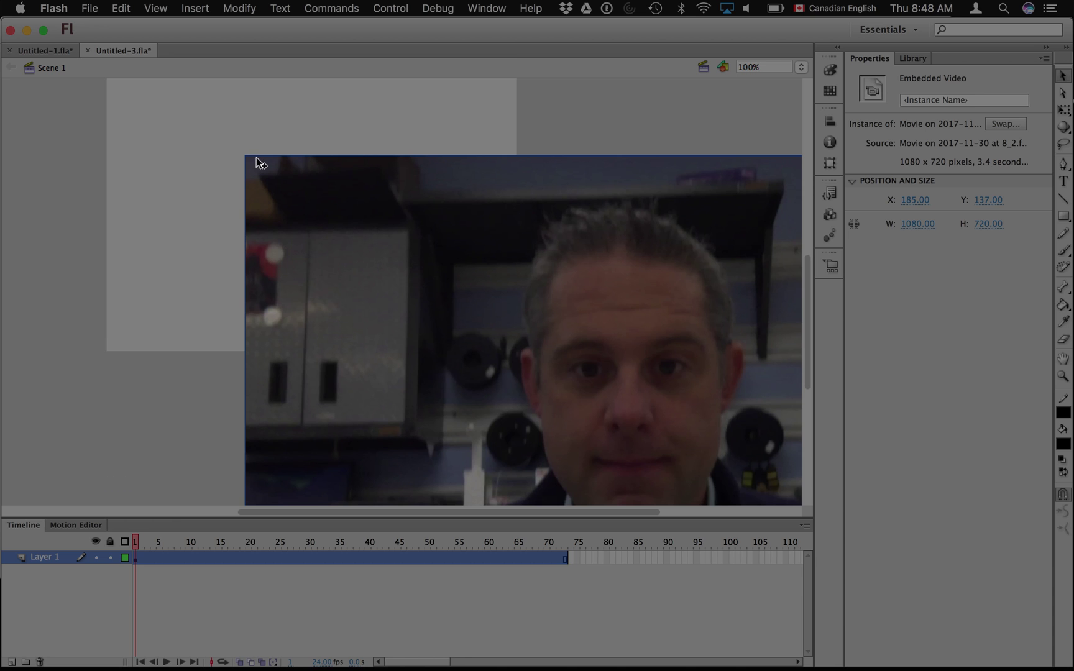
pyautogui.scroll(5, 258, 162)
pyautogui.scroll(-3, 258, 161)
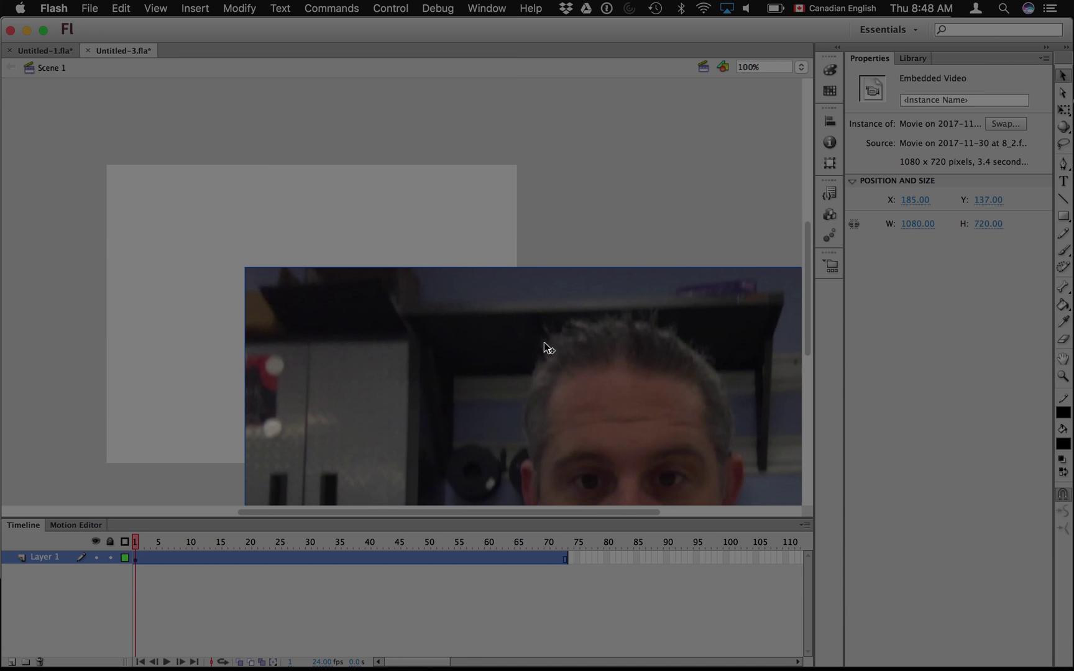
pyautogui.moveTo(546, 348); pyautogui.dragTo(485, 300)
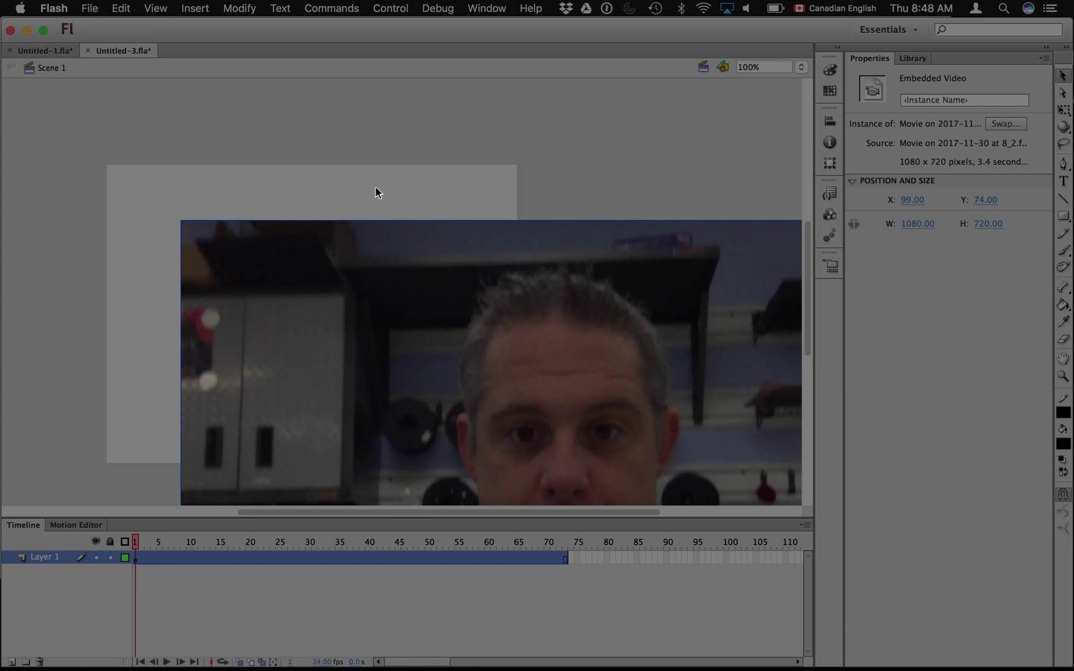
pyautogui.click(568, 140)
pyautogui.click(600, 297)
# Change the Untitled-3 stage size from 550 × 400 to 1080 × 720 pixels.
pyautogui.click(620, 103)
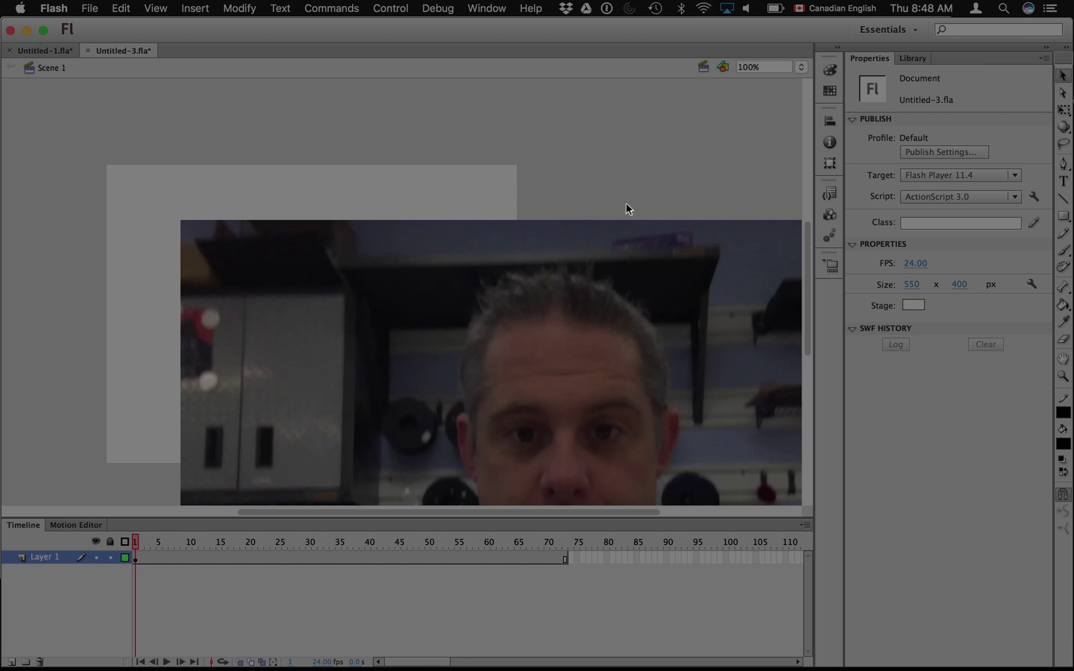
pyautogui.click(909, 285)
pyautogui.doubleClick(914, 285)
pyautogui.write('1080')
pyautogui.click(958, 286)
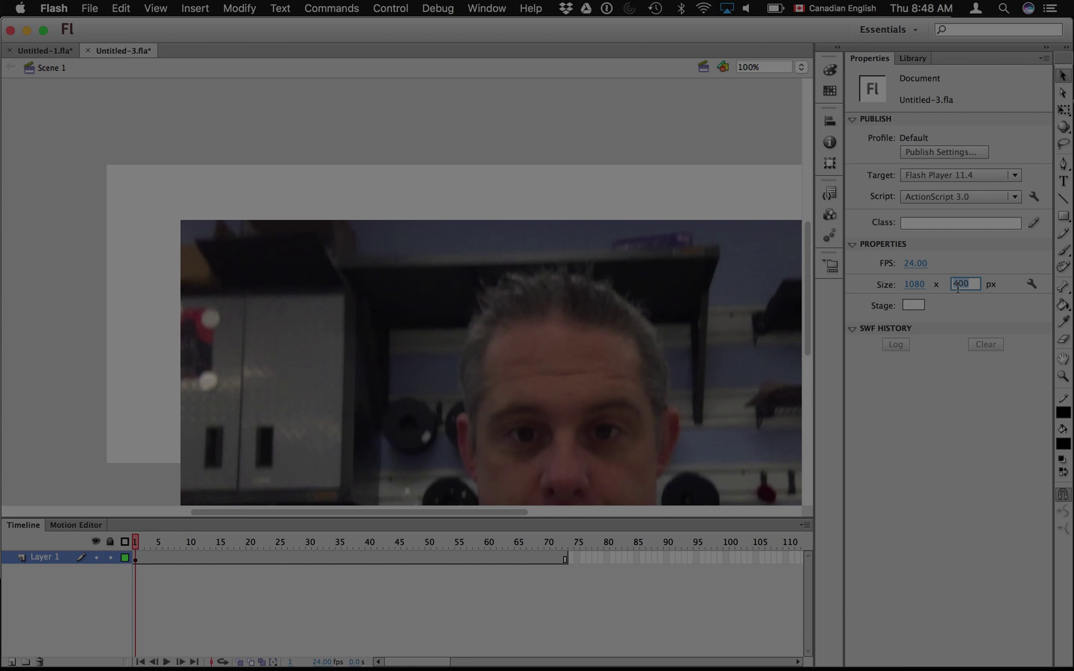
pyautogui.write('720')
pyautogui.click(653, 144)
# Snap the video's top-left corner to the stage at X 0, Y 0 so it fills it.
pyautogui.moveTo(565, 268); pyautogui.dragTo(491, 207)
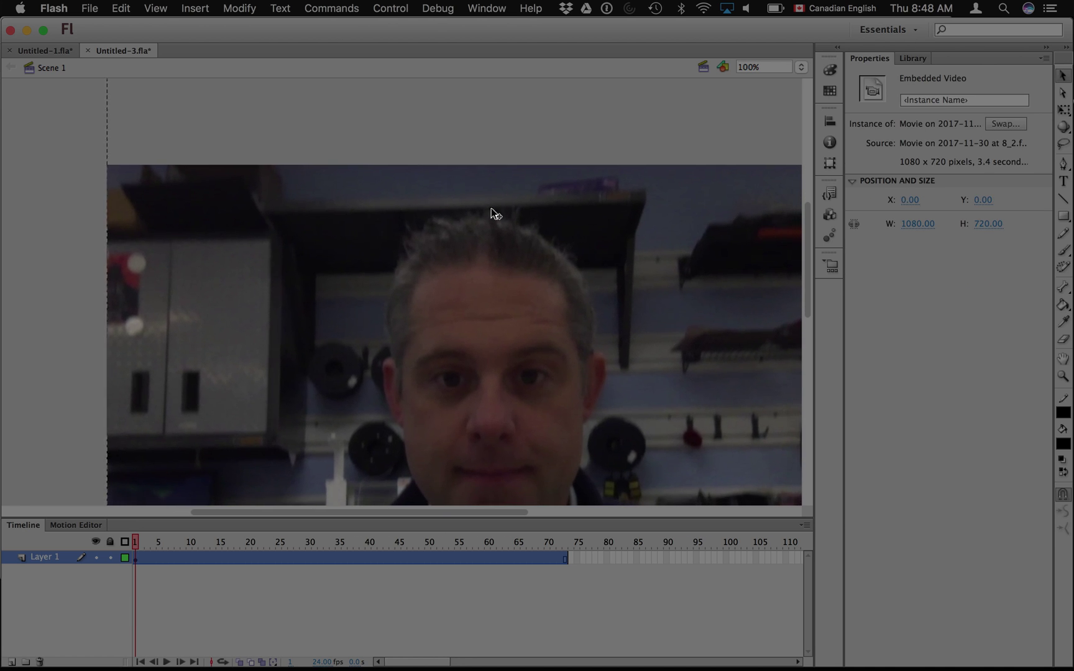
pyautogui.scroll(-5, 491, 207)
pyautogui.hscroll(3, 491, 207)
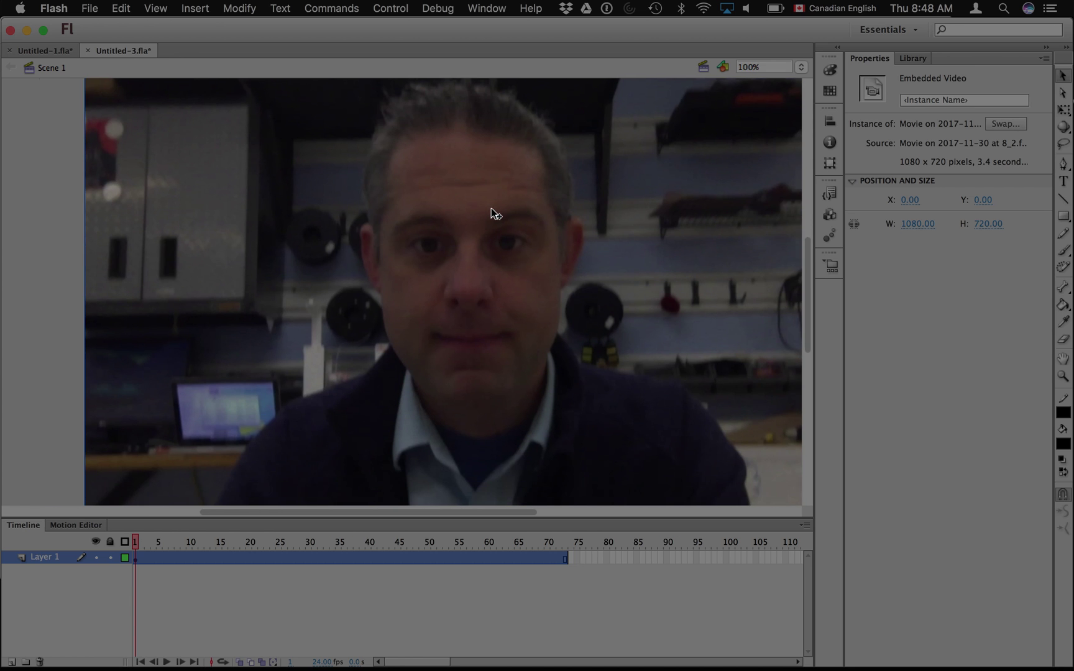
pyautogui.scroll(-4, 491, 207)
pyautogui.hscroll(-2, 491, 207)
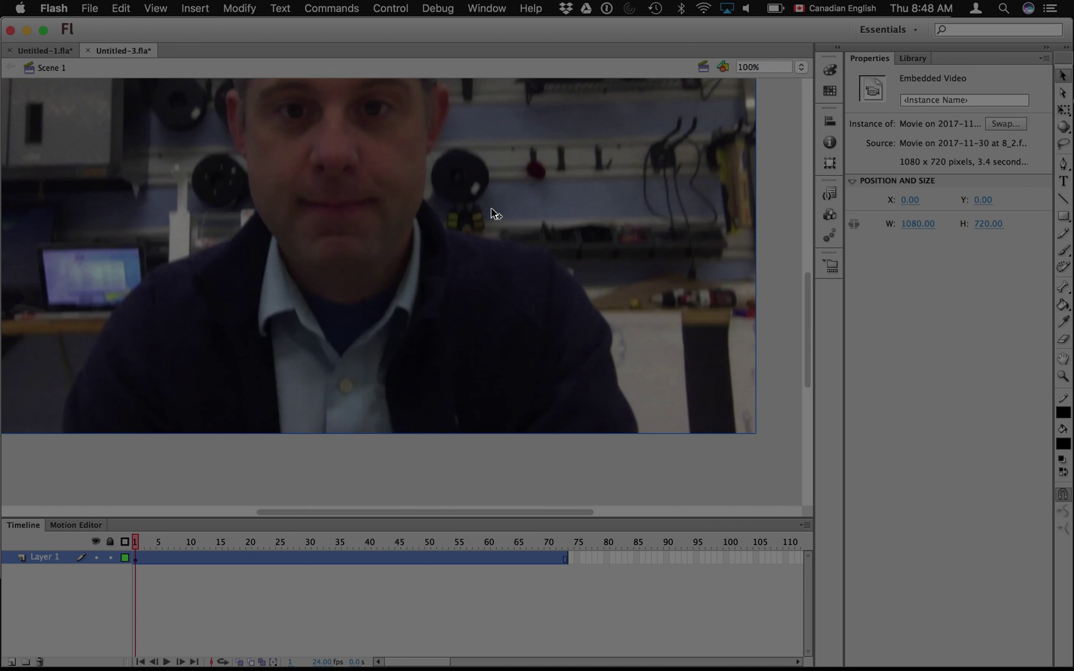